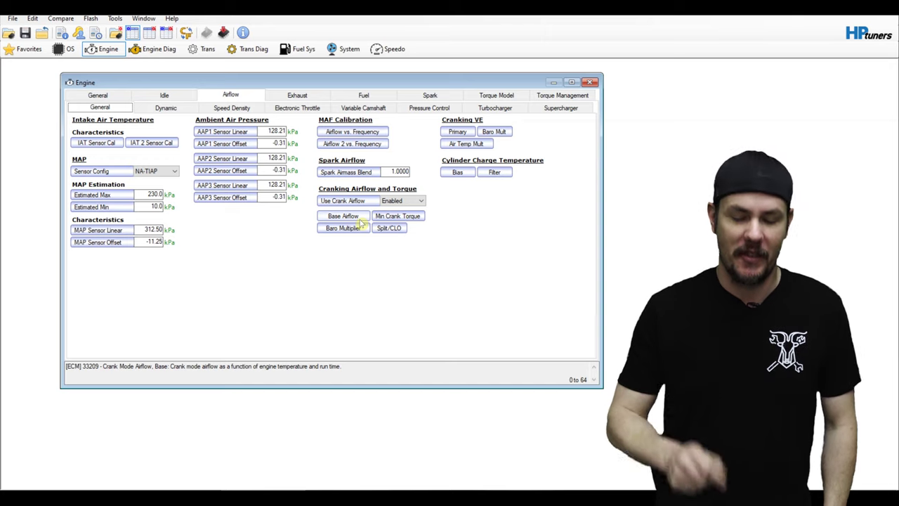
Open the Minimum Final Spark table (ECM 12701) under Spark > Minimum Spark > Base
left_click(431, 96)
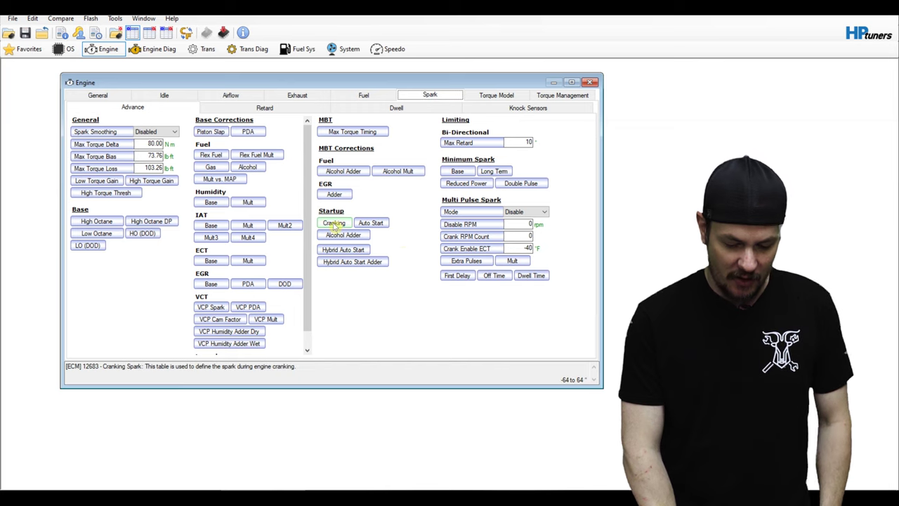
left_click(454, 172)
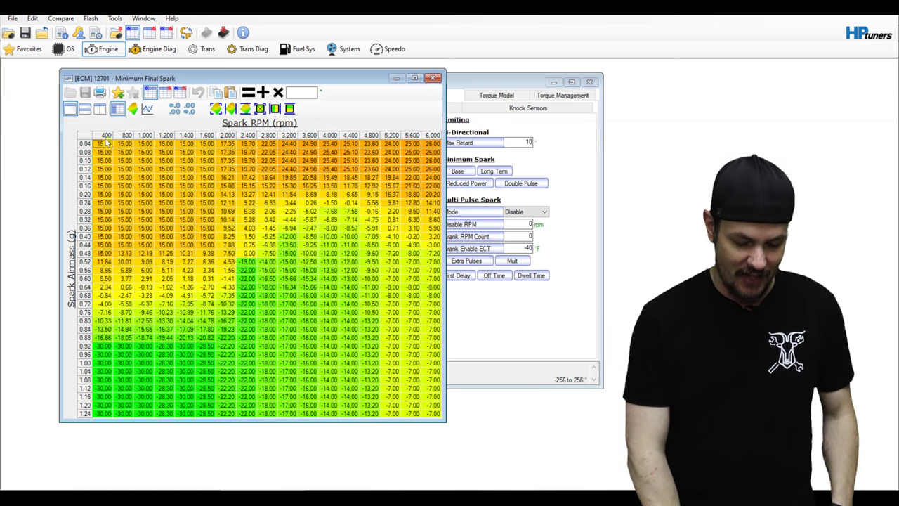
Inspect the low-RPM, low-airmass cells around the 0.44 airmass row, then close Minimum Final Spark
left_click_drag(104, 143, 106, 285)
left_click(206, 243)
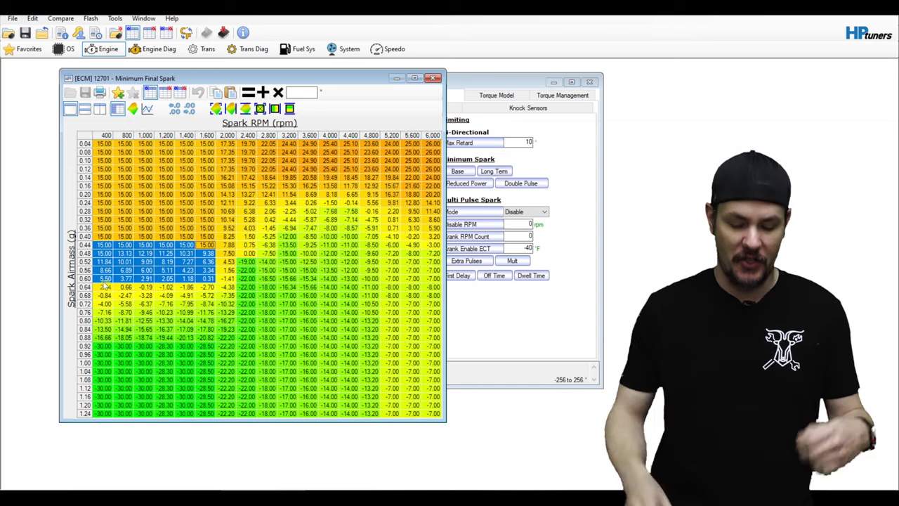
left_click(144, 228)
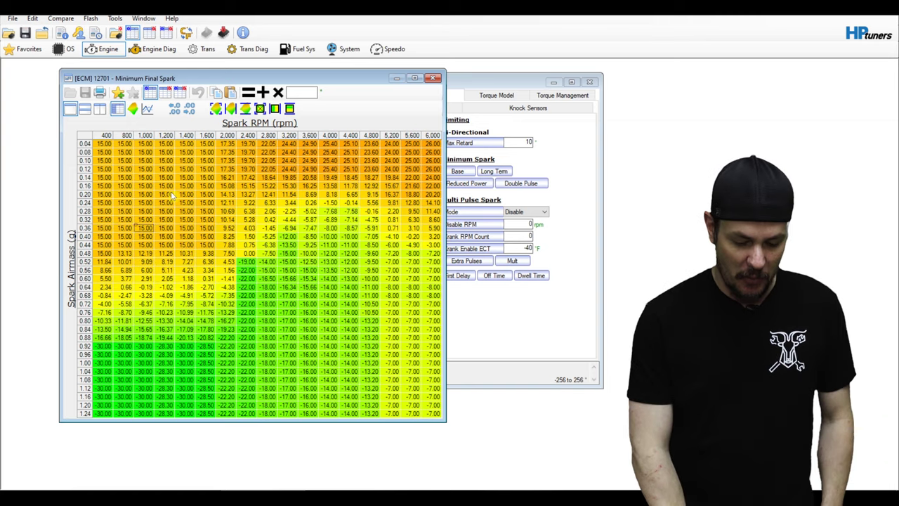
left_click(433, 79)
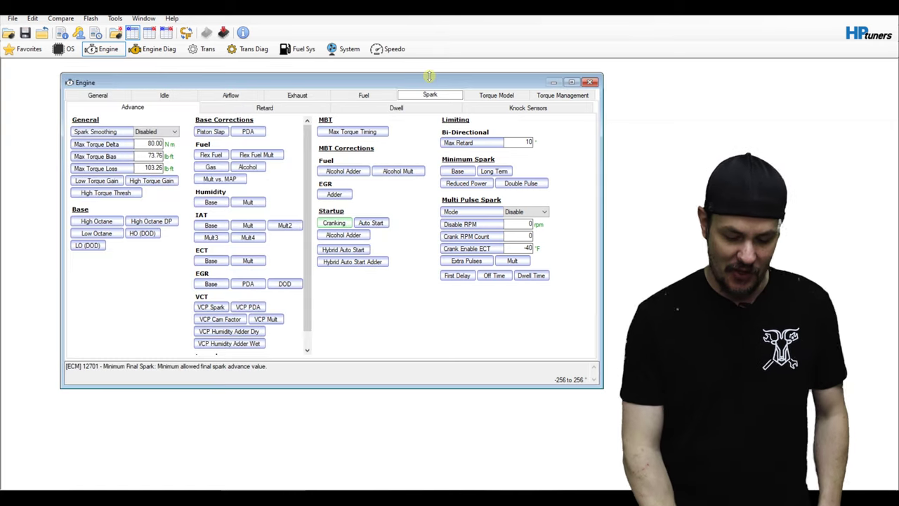
left_click(110, 220)
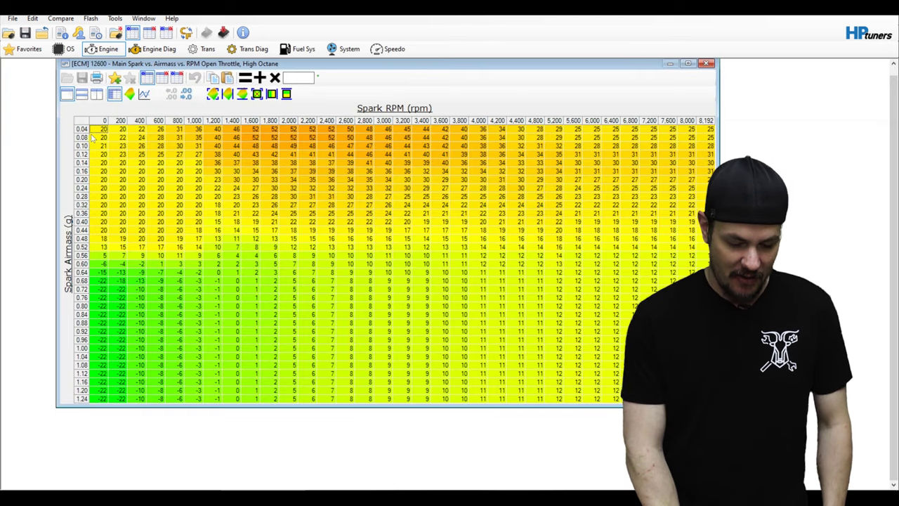
left_click_drag(103, 129, 199, 160)
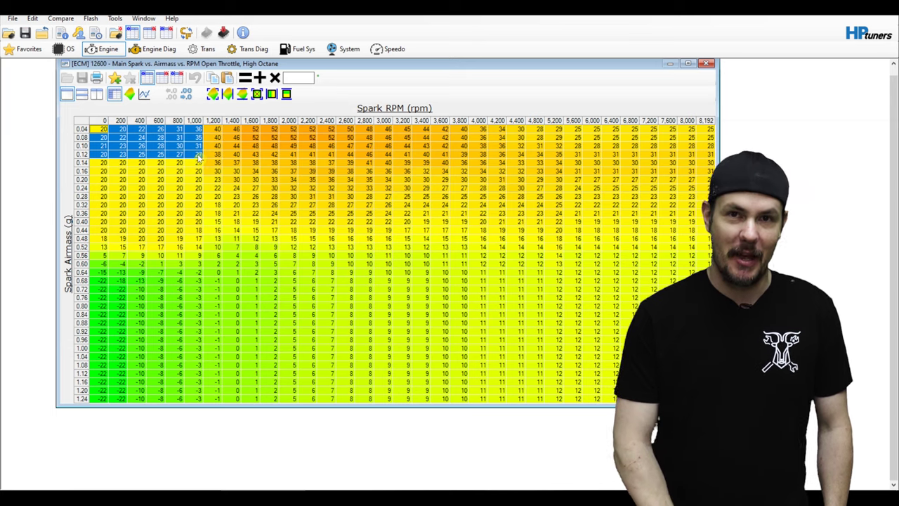
left_click(102, 164)
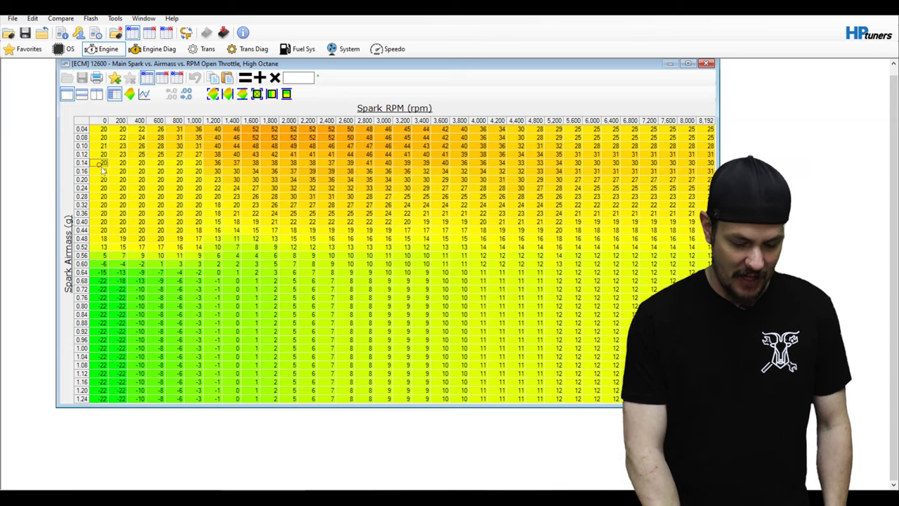
left_click_drag(103, 168, 190, 224)
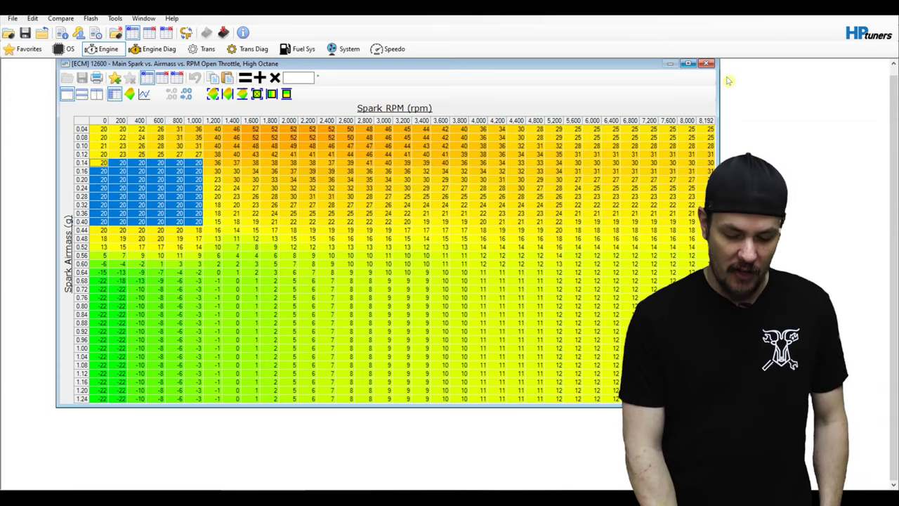
left_click(706, 64)
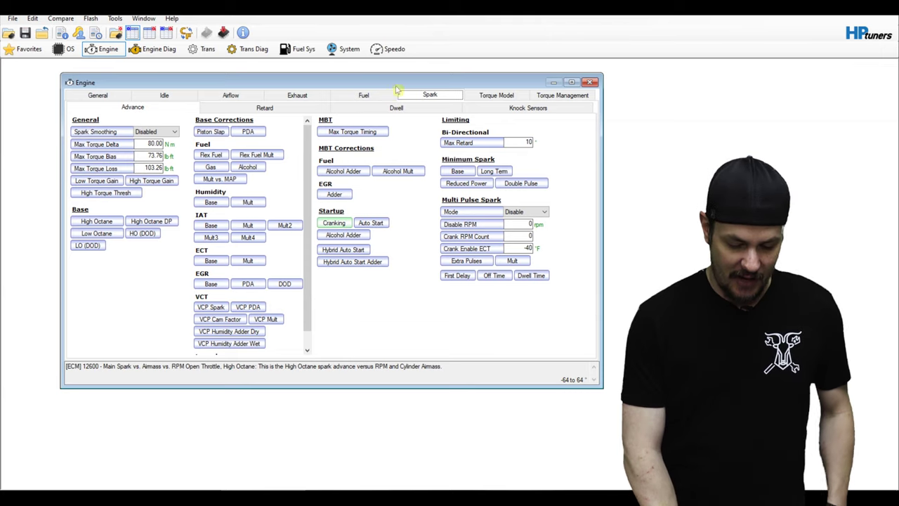
Open the Cranking Spark table (ECM 12683) and check the 46 °F and 219 °F coolant rows
left_click(335, 223)
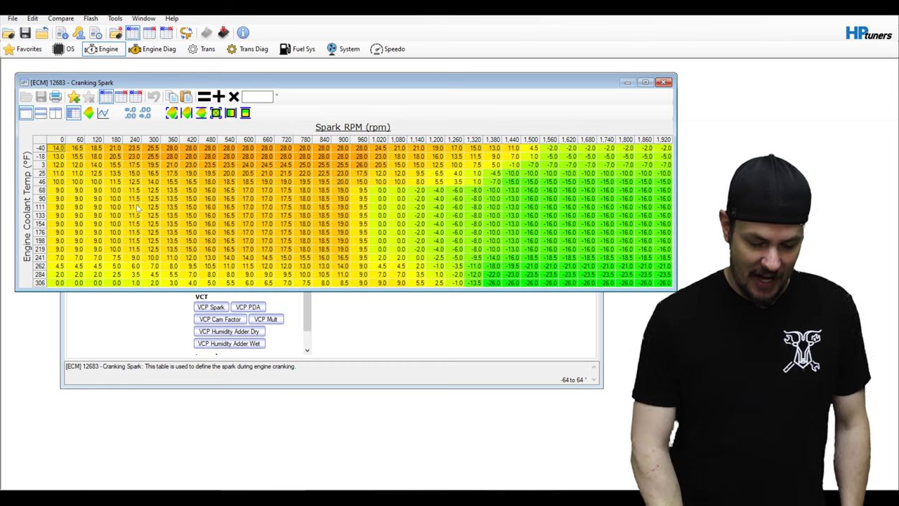
left_click(42, 182)
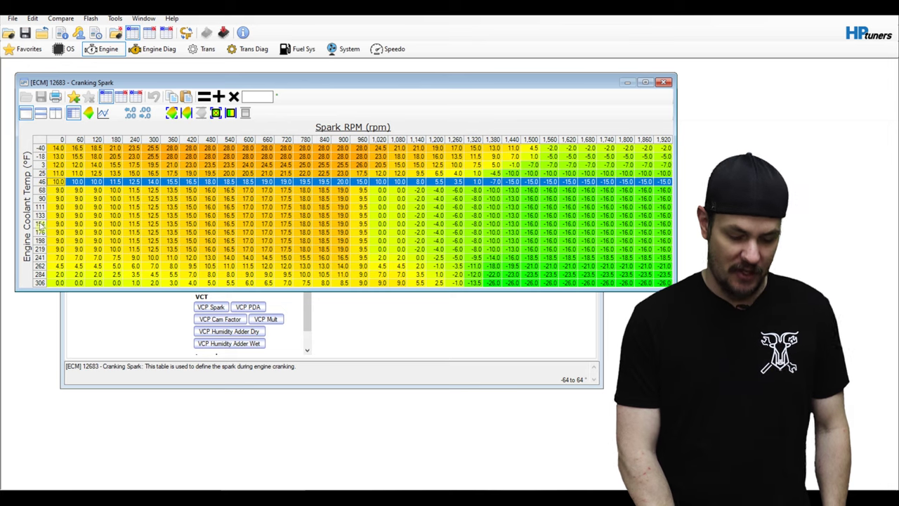
left_click(40, 250)
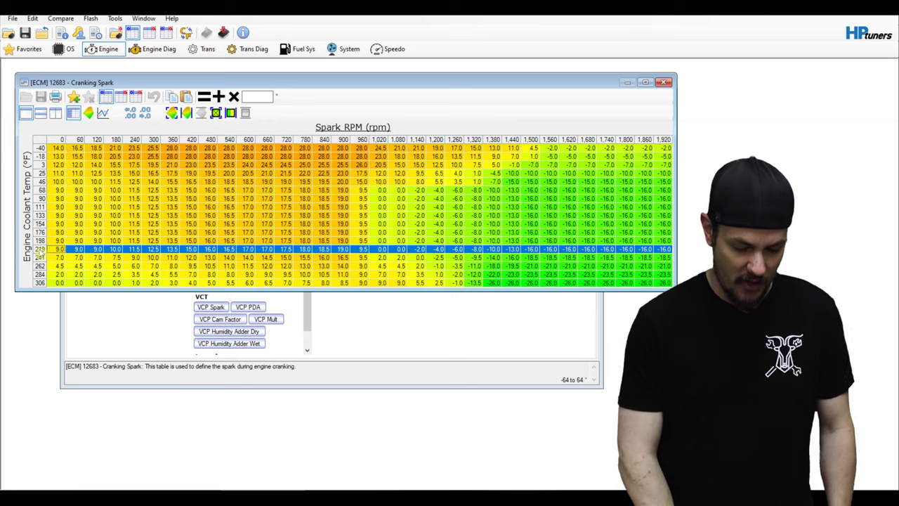
Copy the 68 °F coolant row's cranking spark values into the 219 °F row
left_click(40, 190)
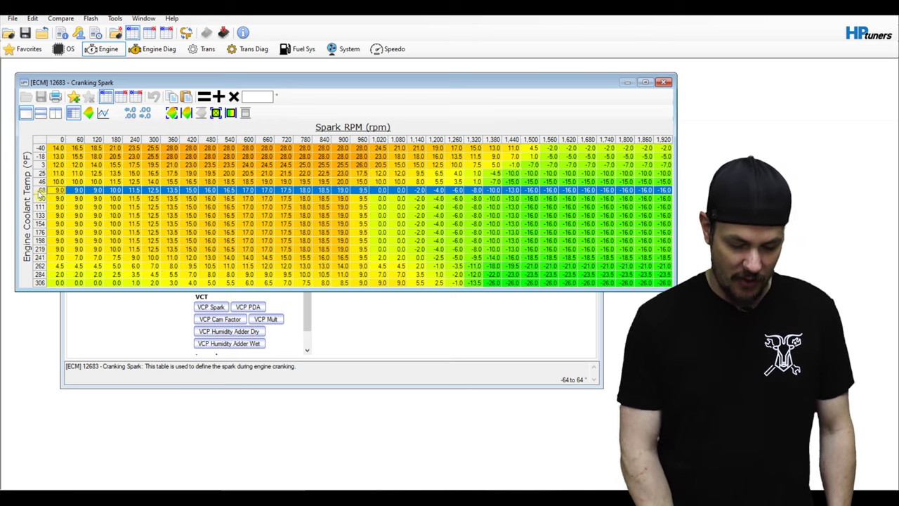
right_click(40, 191)
left_click(53, 208)
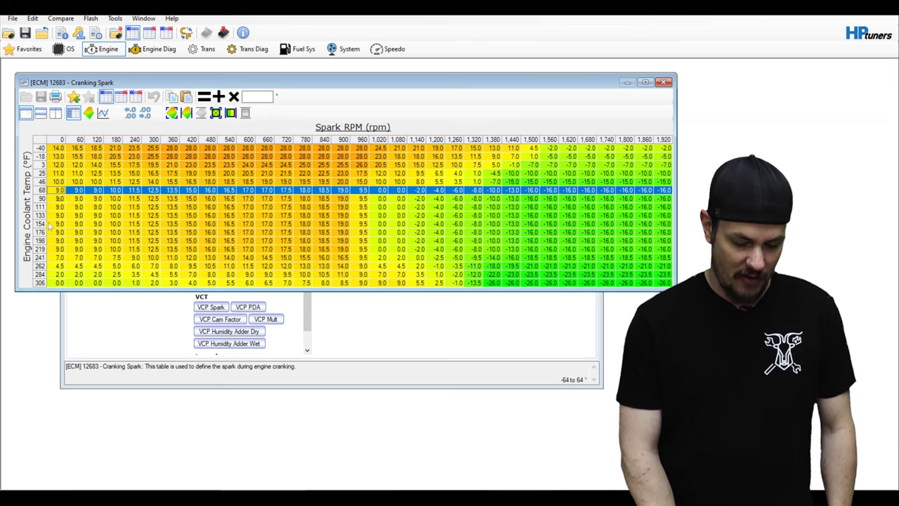
left_click(39, 250)
right_click(39, 250)
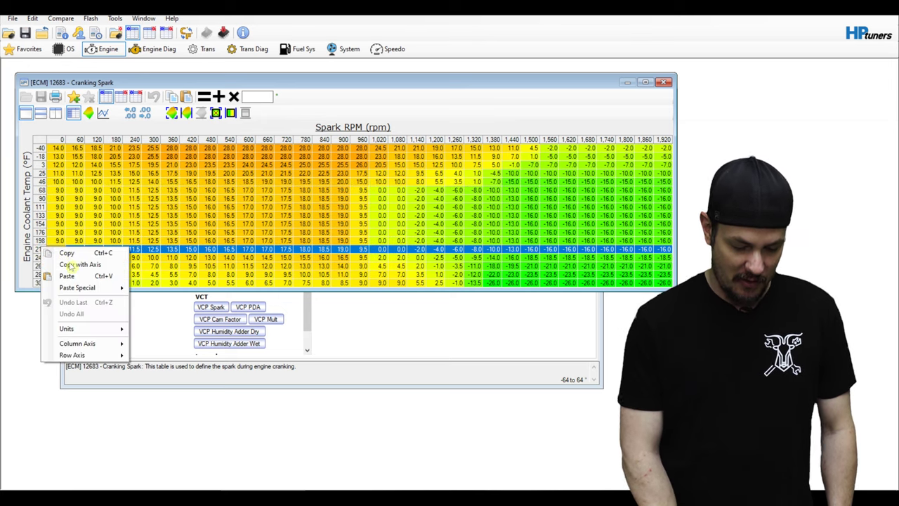
left_click(83, 277)
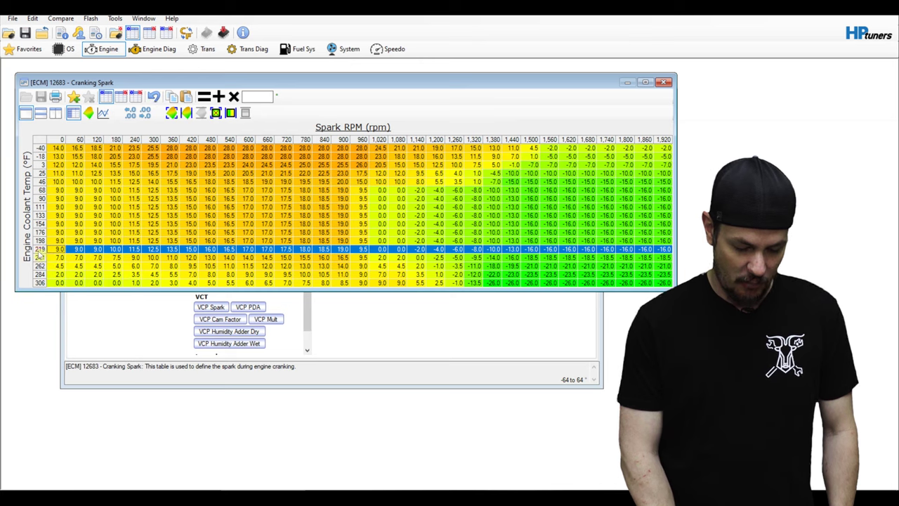
Interpolate cranking spark across the hot coolant rows from 219 °F down, then close the table
left_click_drag(40, 250, 32, 190)
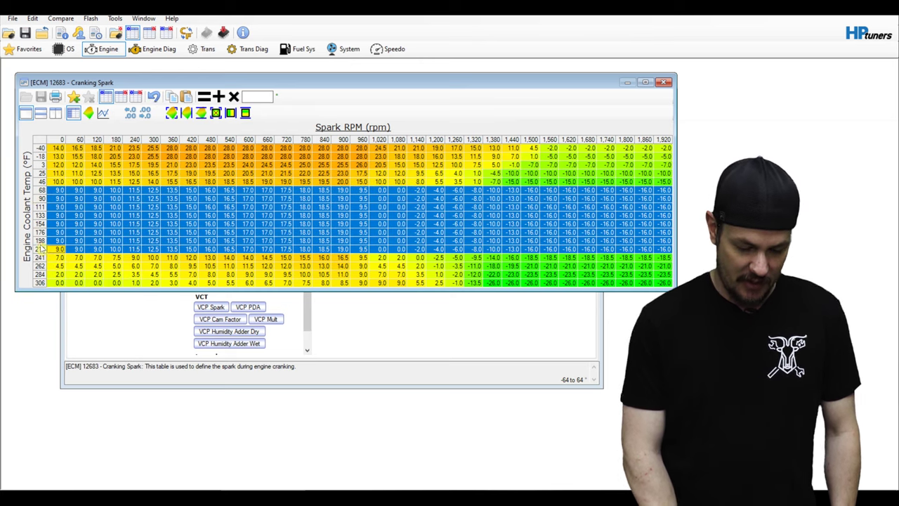
left_click_drag(40, 241, 39, 275)
left_click(246, 114)
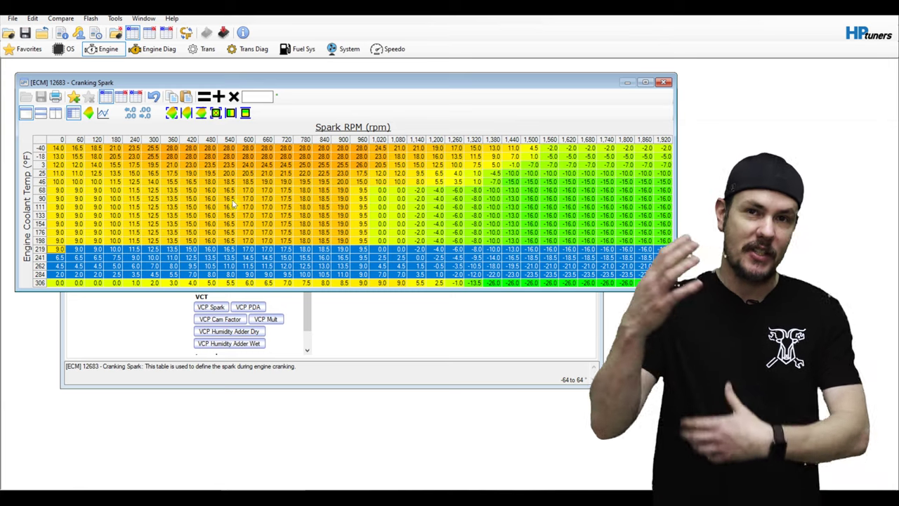
left_click(170, 207)
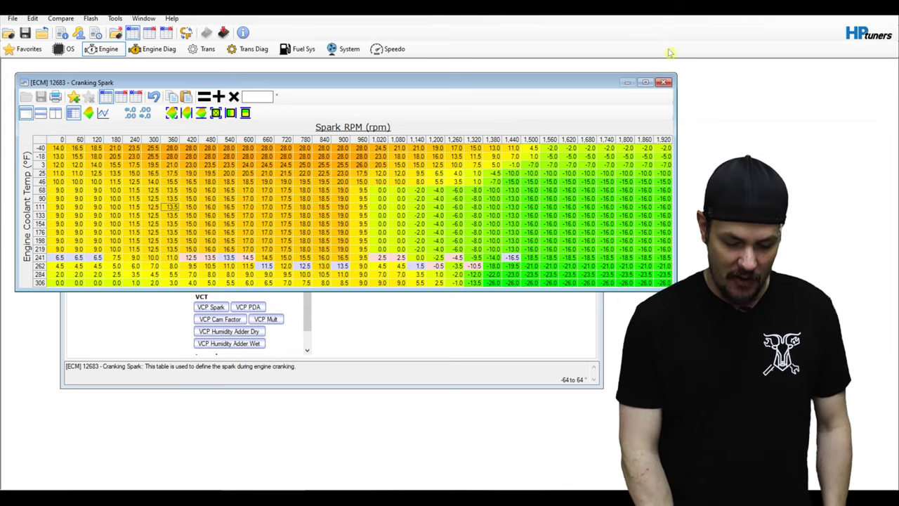
left_click(664, 83)
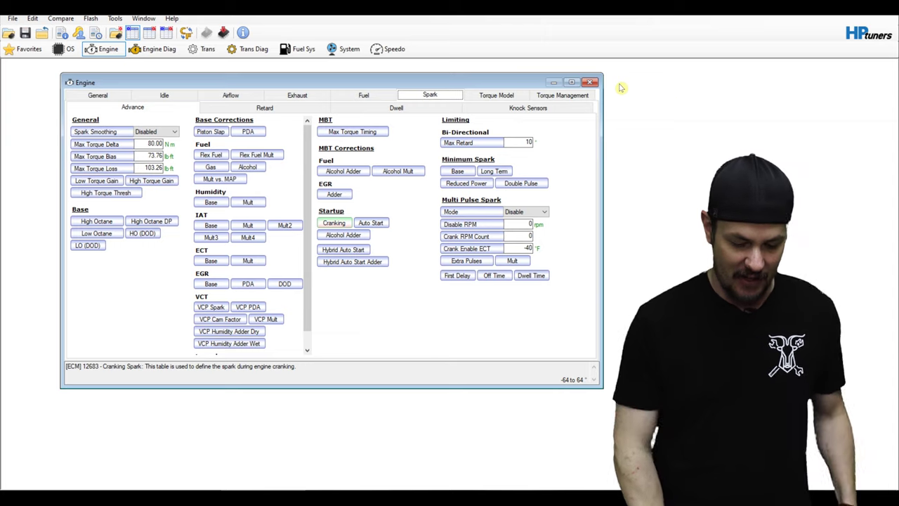
Open Cranking VE Primary (ECM 12360) from the Idle and Airflow settings, showing every cell at 80
left_click(166, 95)
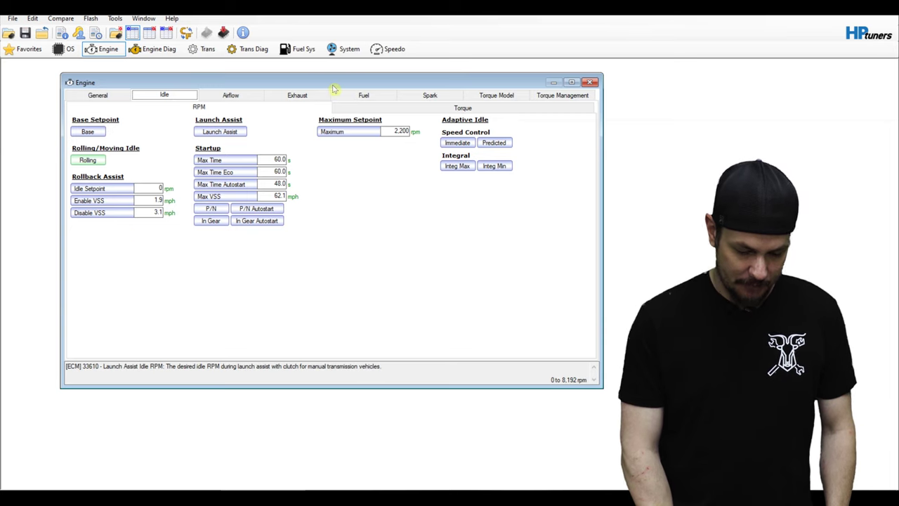
left_click(232, 94)
left_click(450, 132)
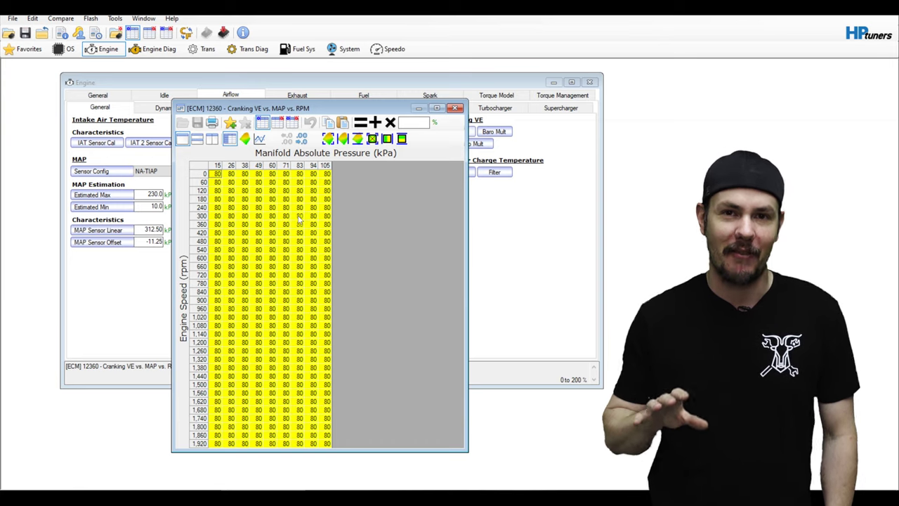
left_click(34, 18)
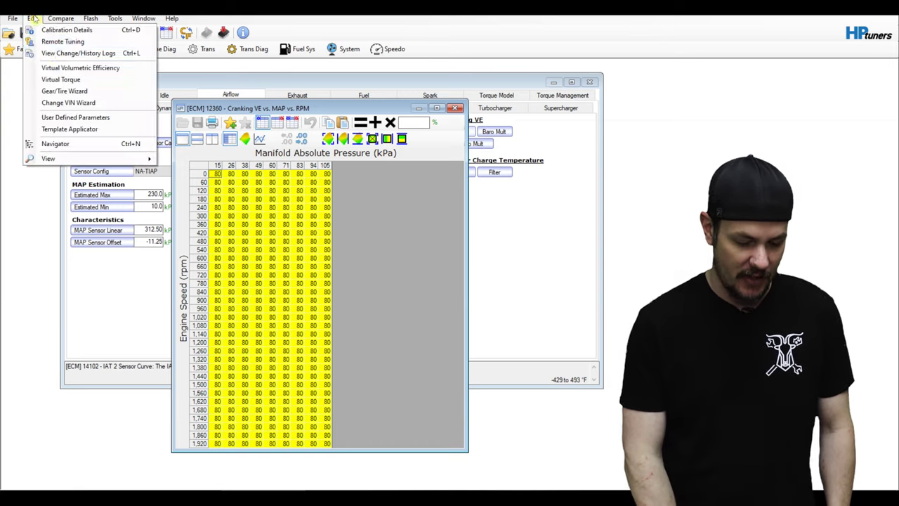
left_click(65, 65)
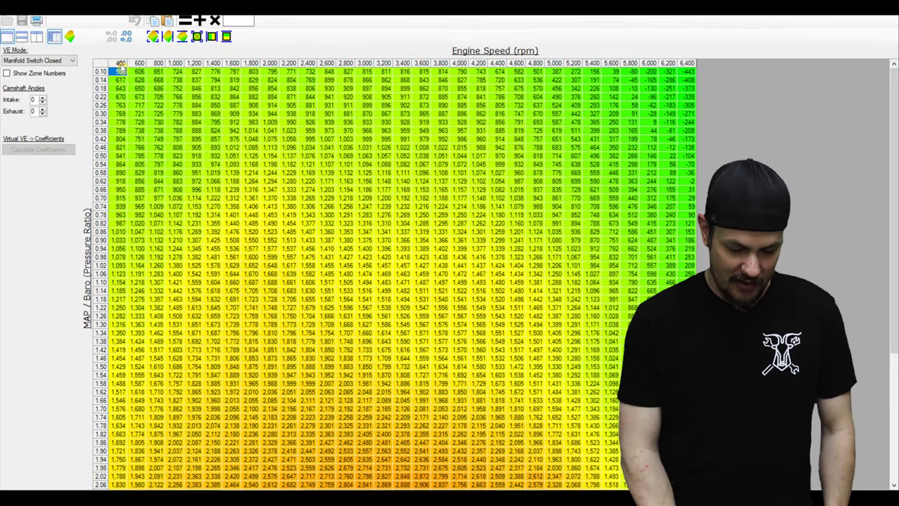
left_click(120, 64)
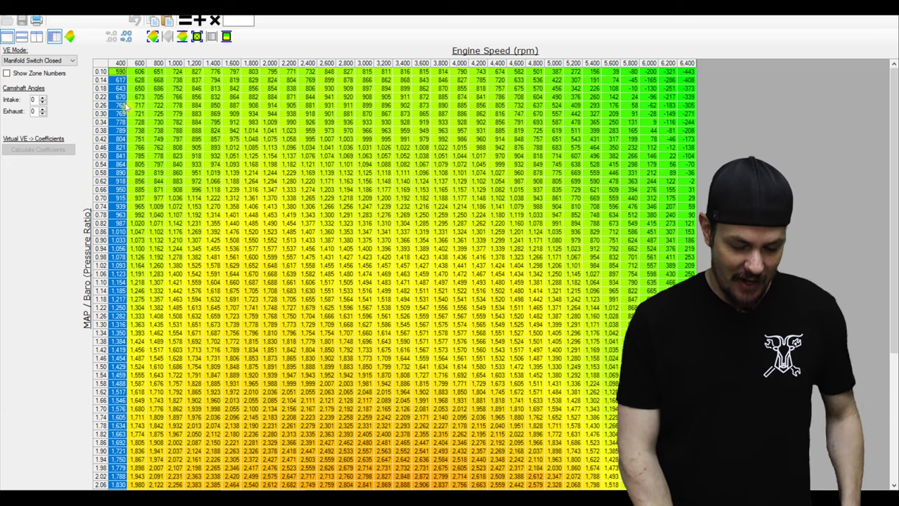
left_click(141, 65, "shift")
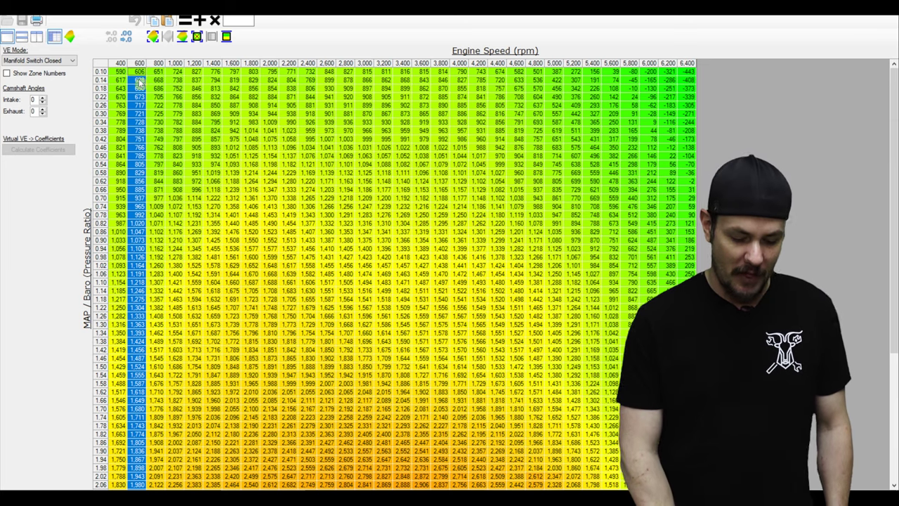
left_click(159, 65)
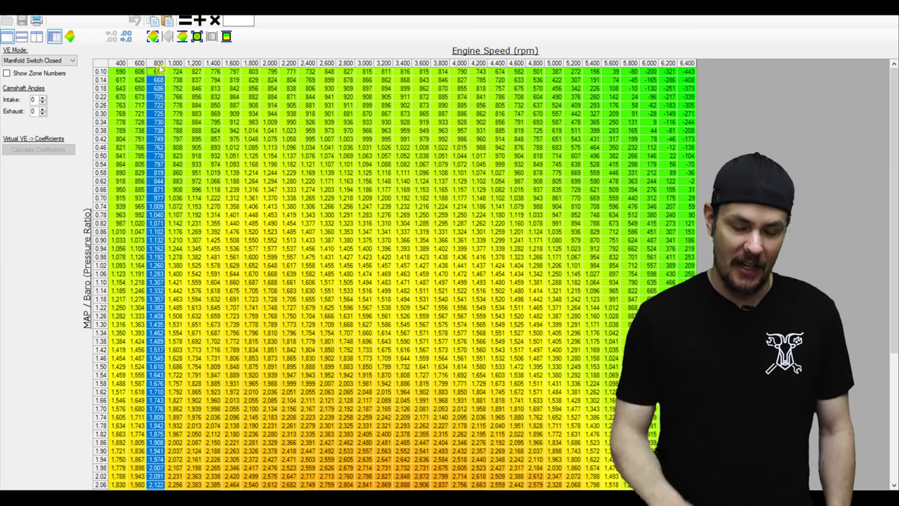
left_click(141, 65)
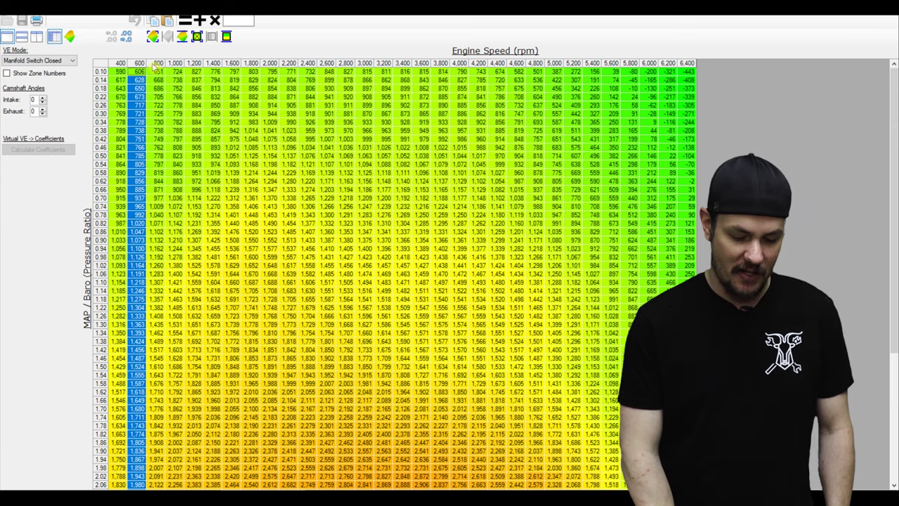
left_click(155, 64)
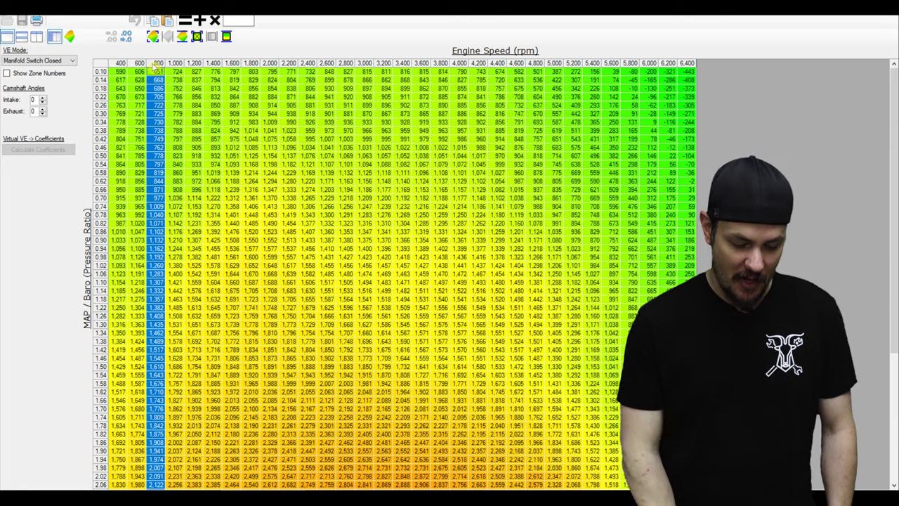
left_click(120, 64)
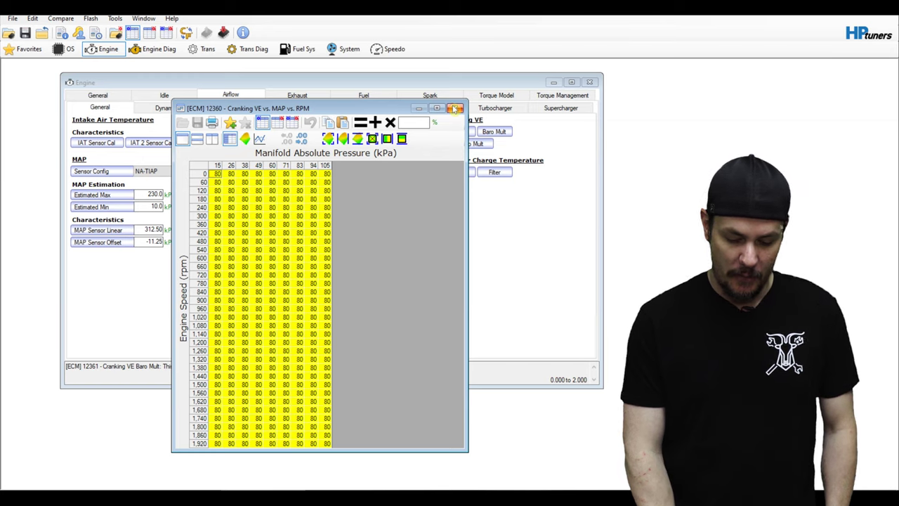
left_click(455, 108)
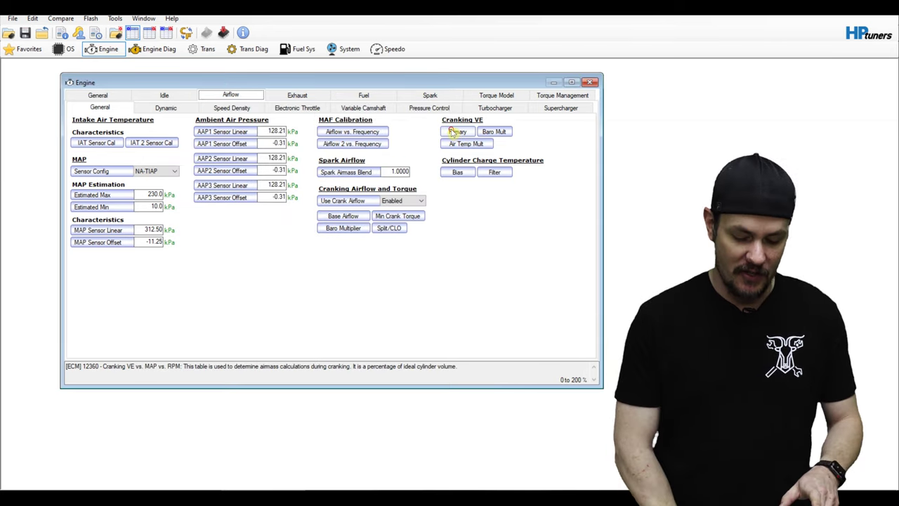
left_click(455, 132)
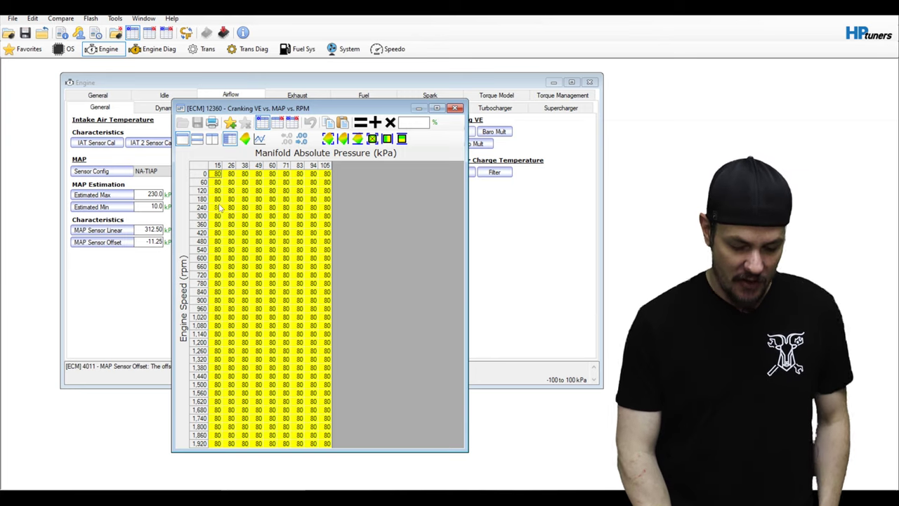
left_click_drag(217, 173, 378, 454)
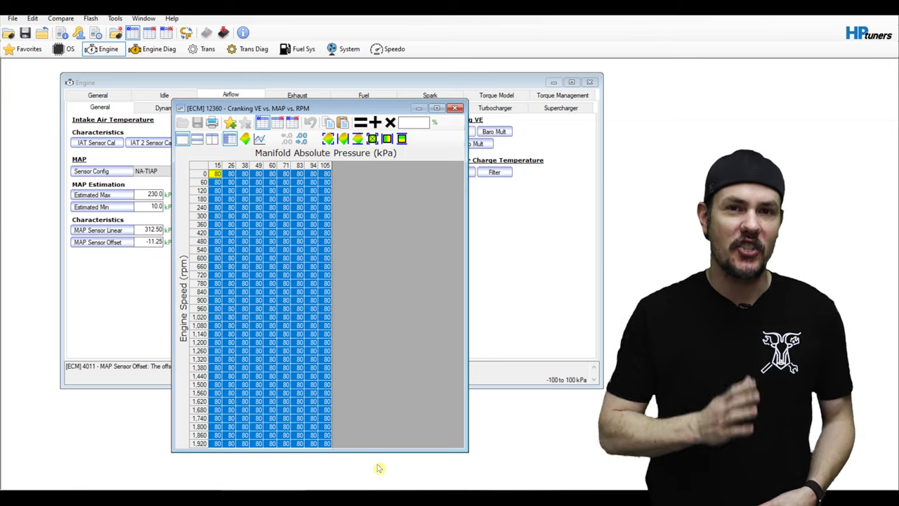
left_click(281, 293)
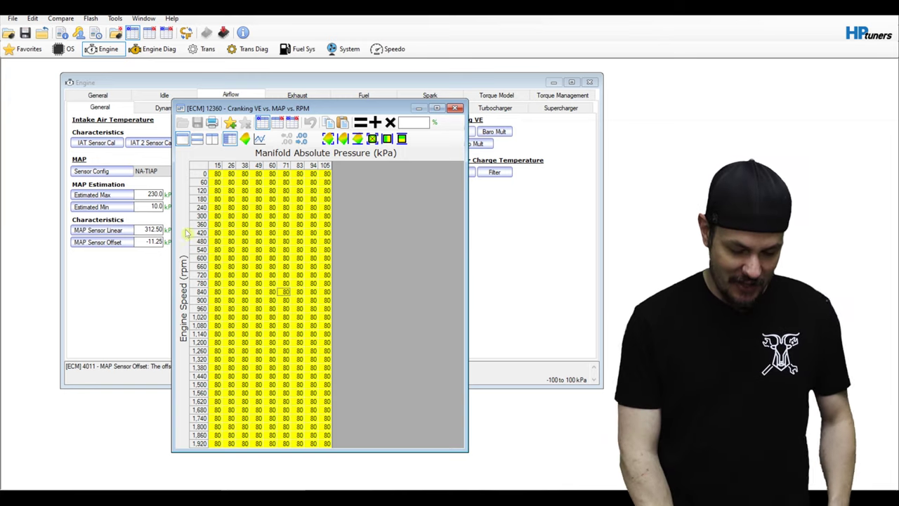
left_click(202, 182)
left_click(202, 190)
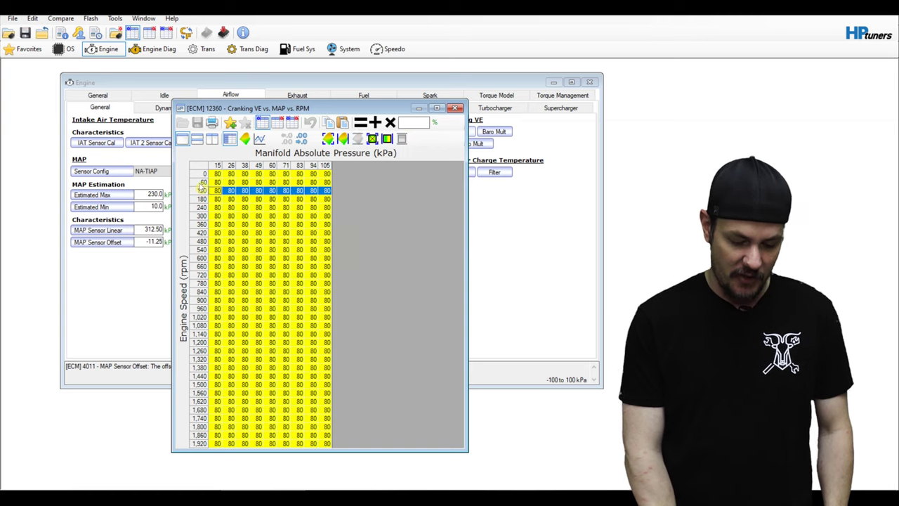
left_click(202, 182)
left_click(202, 191)
left_click(218, 215)
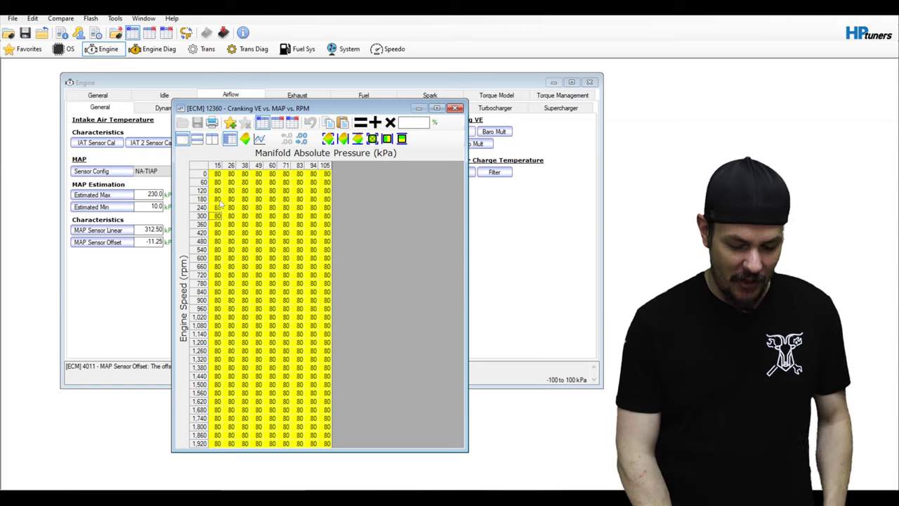
left_click(218, 174)
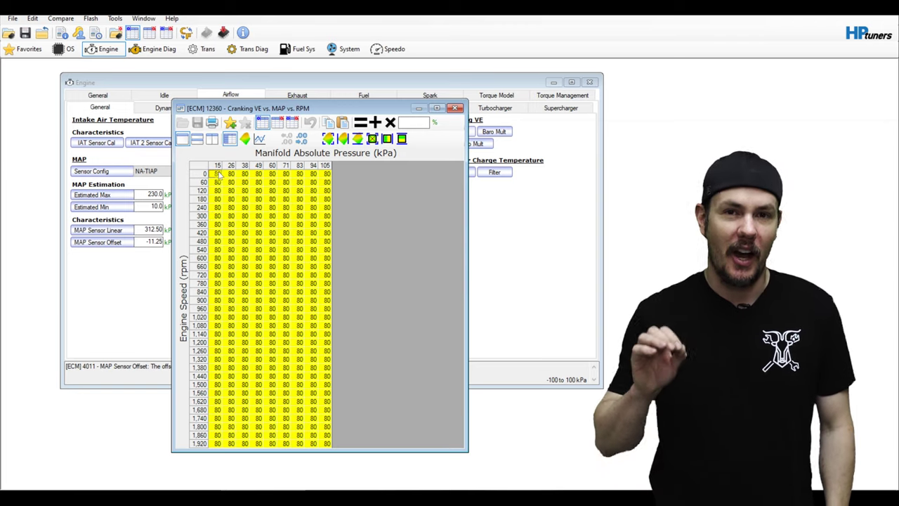